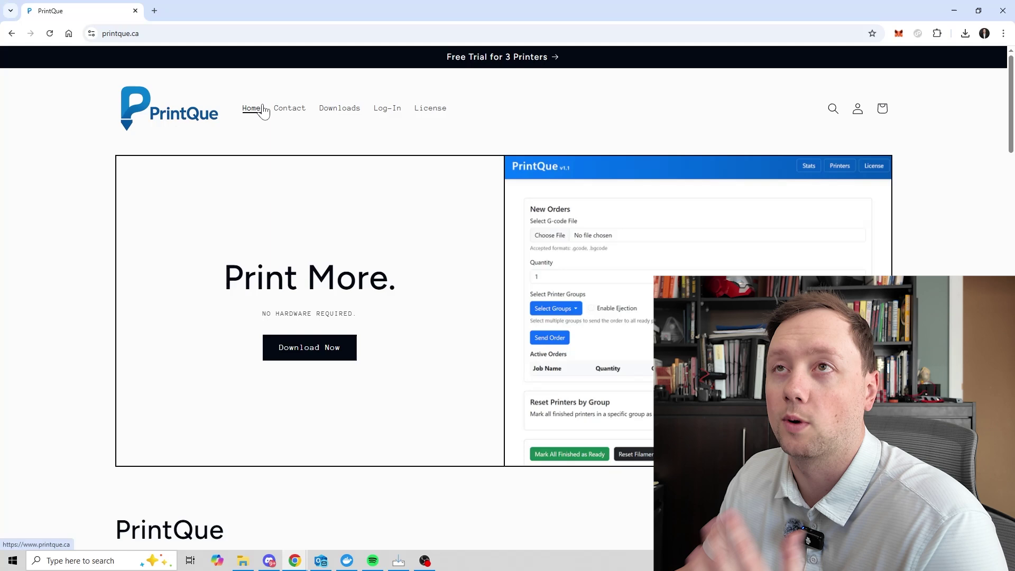
Go to the printque.ca Downloads page and look over the PrintQue V1.1, Bulk Upload Template, README and MK4S files.
{"action": "scroll", "coordinate": [410, 231], "scroll_direction": "down", "scroll_amount": 5}
{"action": "scroll", "coordinate": [412, 232], "scroll_direction": "up", "scroll_amount": 5}
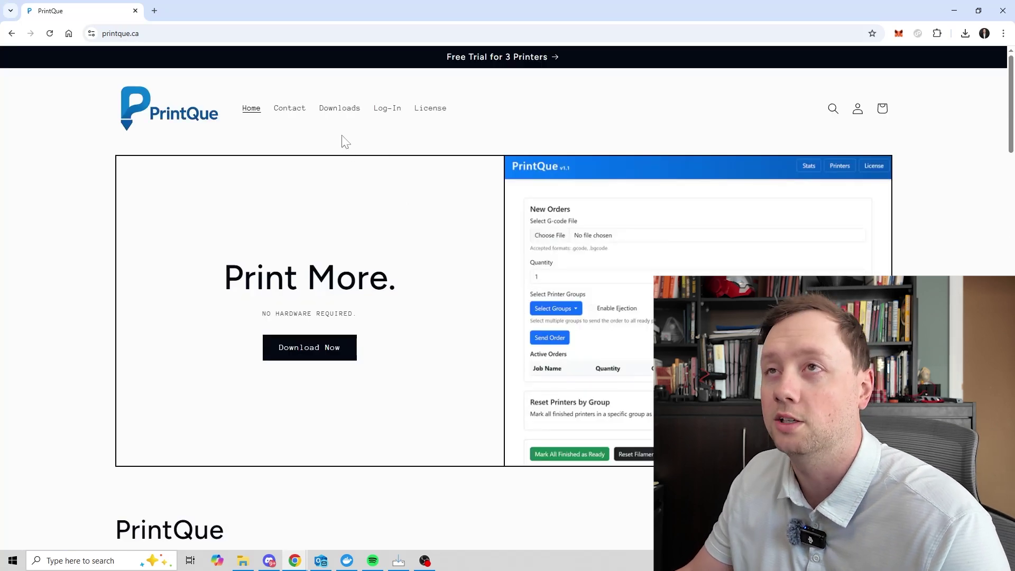
{"action": "left_click", "coordinate": [340, 110]}
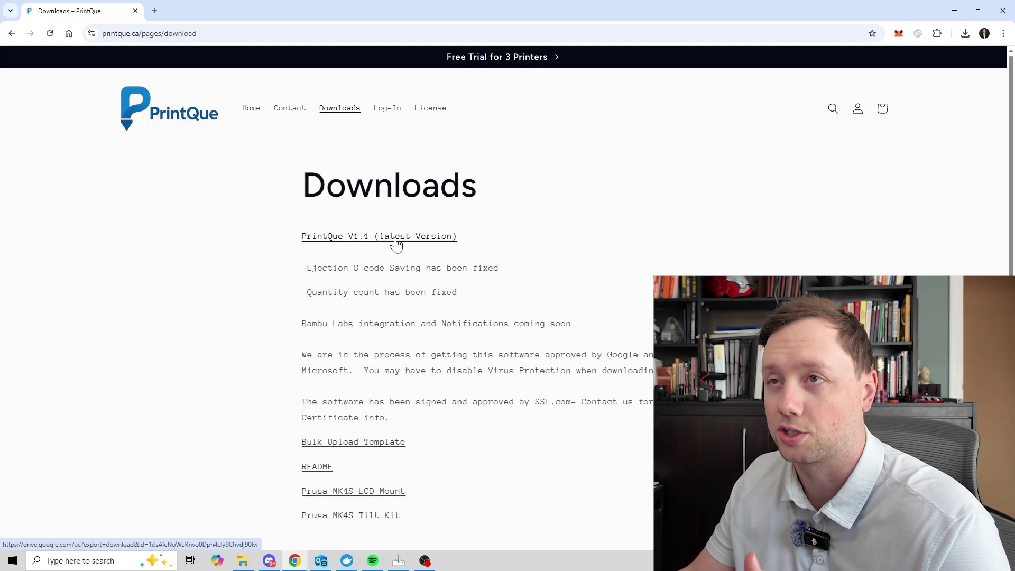
{"action": "scroll", "coordinate": [418, 349], "scroll_direction": "down", "scroll_amount": 3}
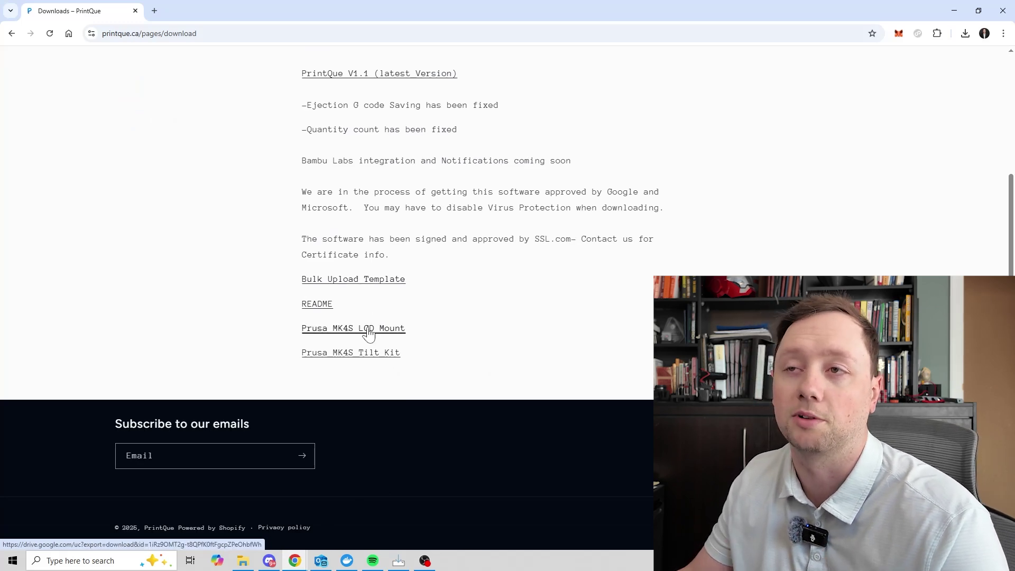
{"action": "scroll", "coordinate": [364, 359], "scroll_direction": "up", "scroll_amount": 3}
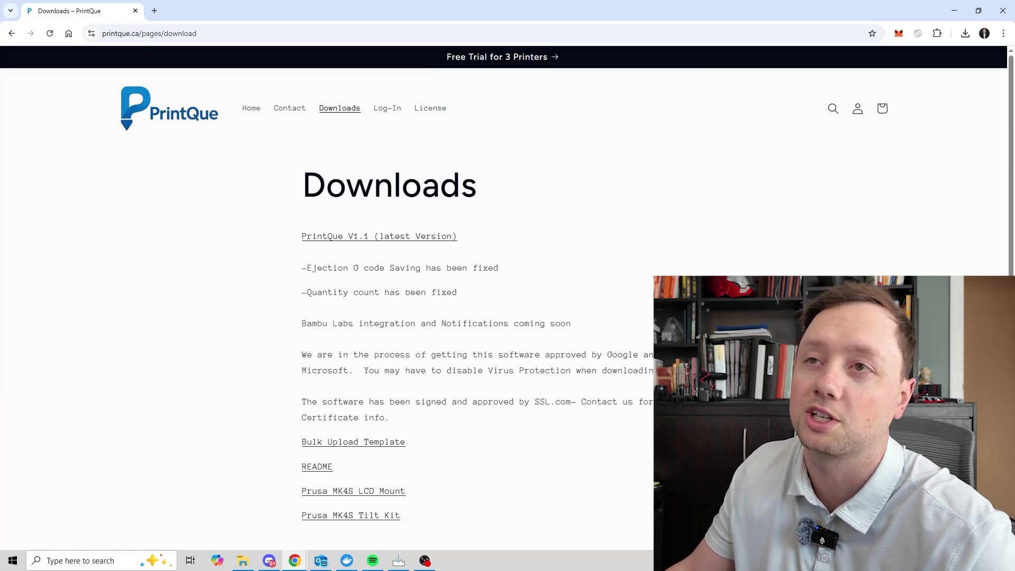
Download the PrintQue V1.1 installer despite Chrome's warning and save it to Downloads.
{"action": "left_click", "coordinate": [379, 241]}
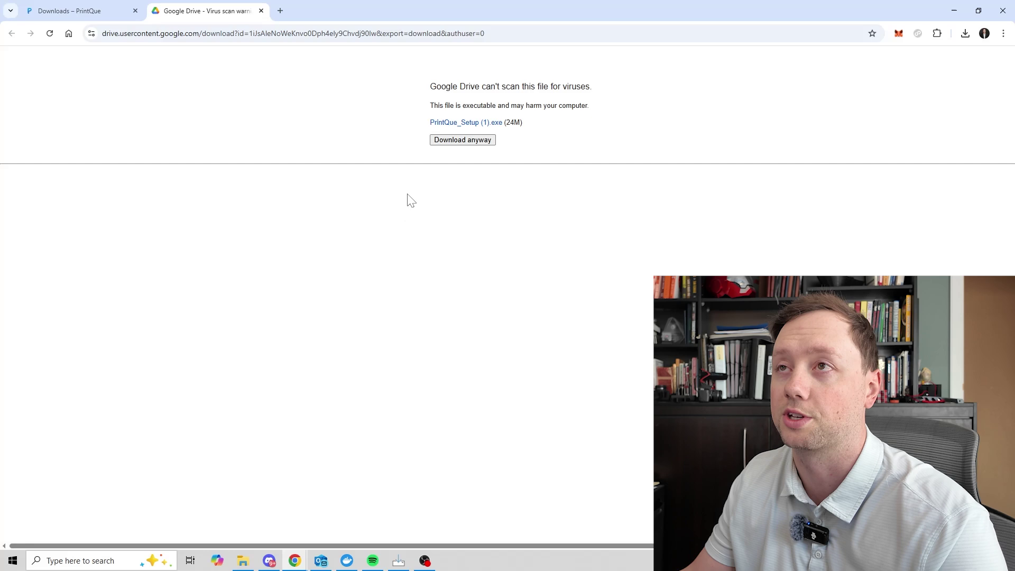
{"action": "left_click", "coordinate": [467, 143]}
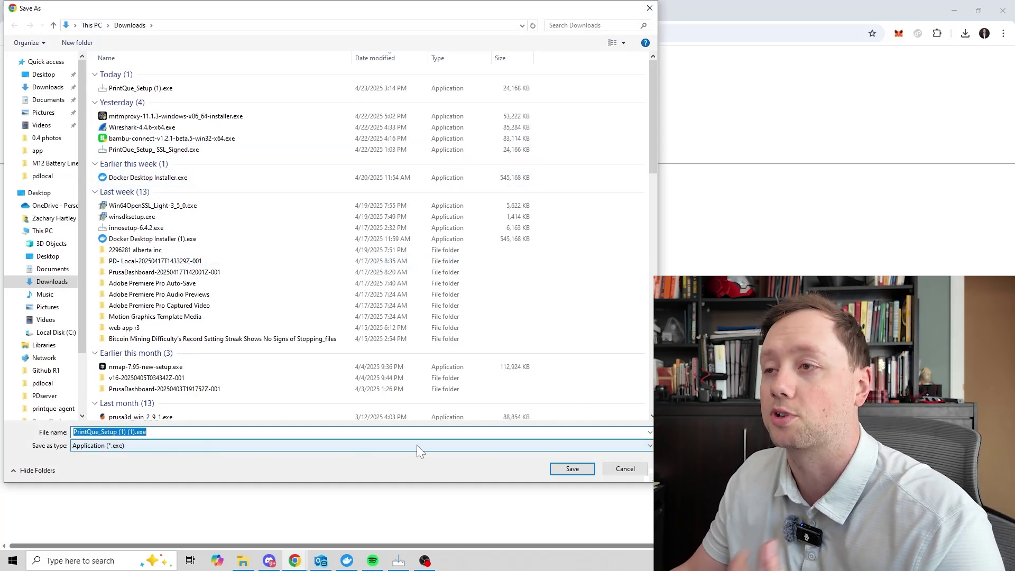
{"action": "left_click", "coordinate": [574, 470]}
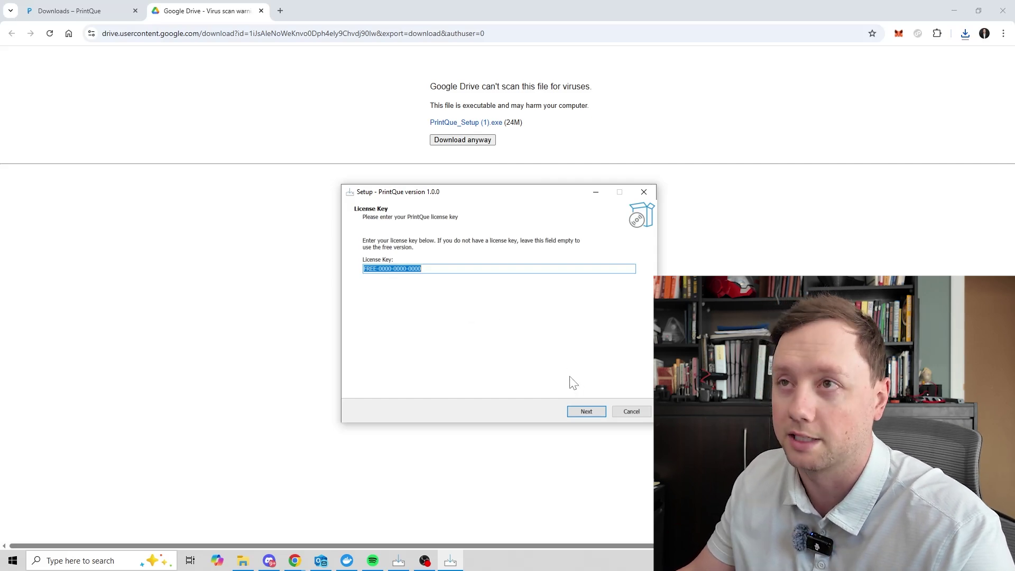
Install PrintQue into the existing PrintQue folder with a desktop shortcut, then finish and launch it.
{"action": "left_click", "coordinate": [587, 412]}
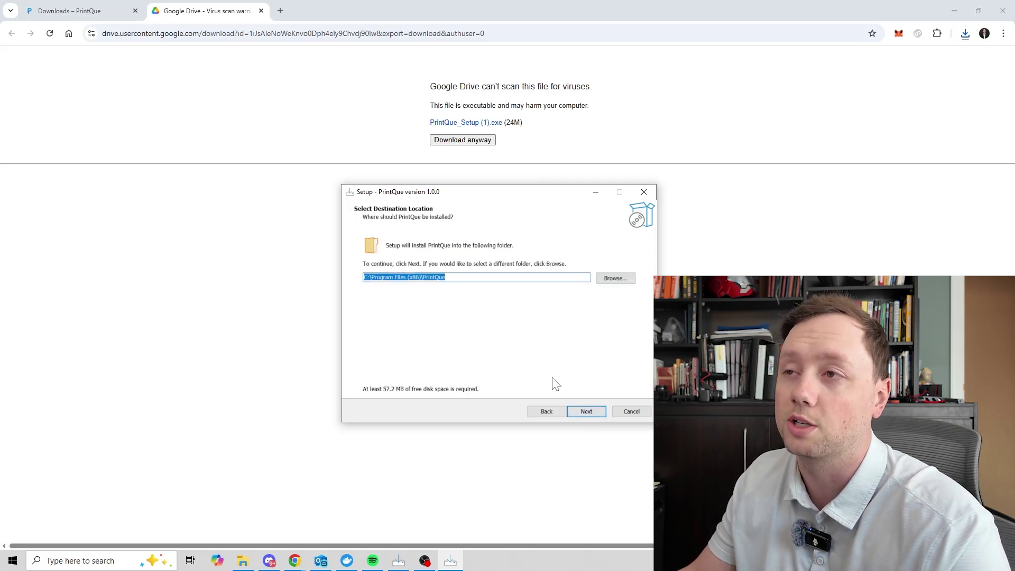
{"action": "left_click", "coordinate": [585, 412]}
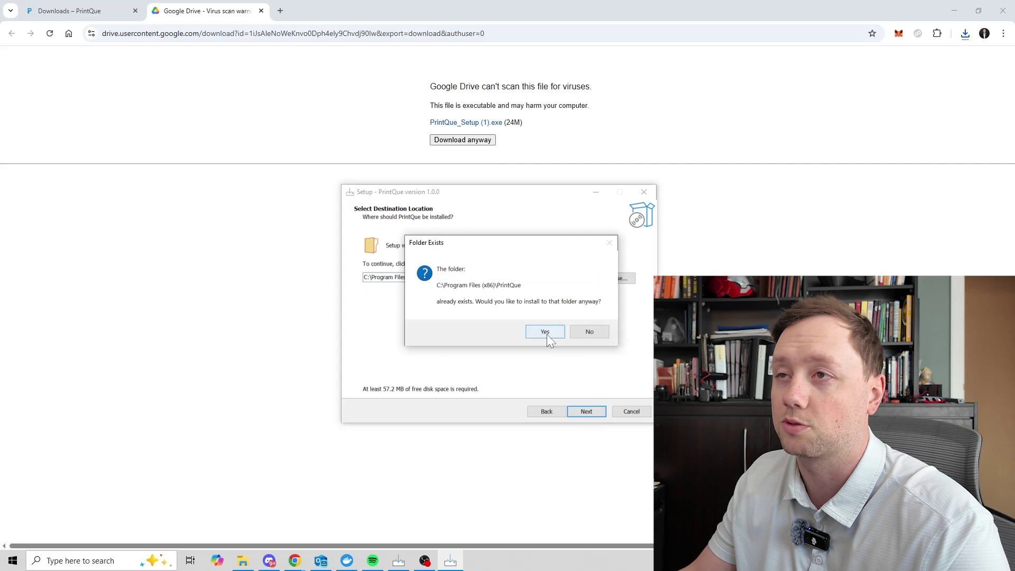
{"action": "left_click", "coordinate": [547, 334]}
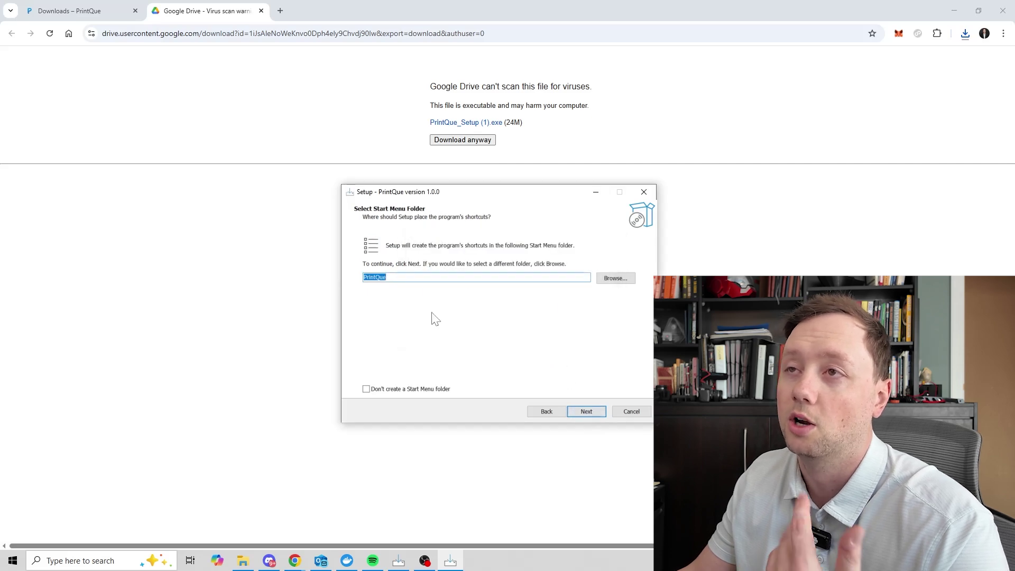
{"action": "left_click", "coordinate": [585, 411]}
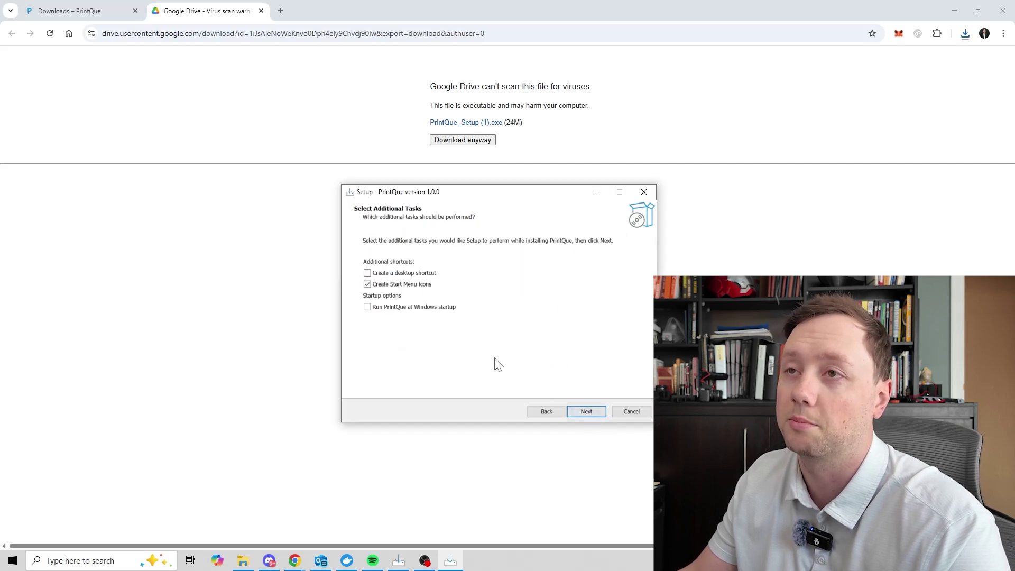
{"action": "left_click", "coordinate": [367, 273]}
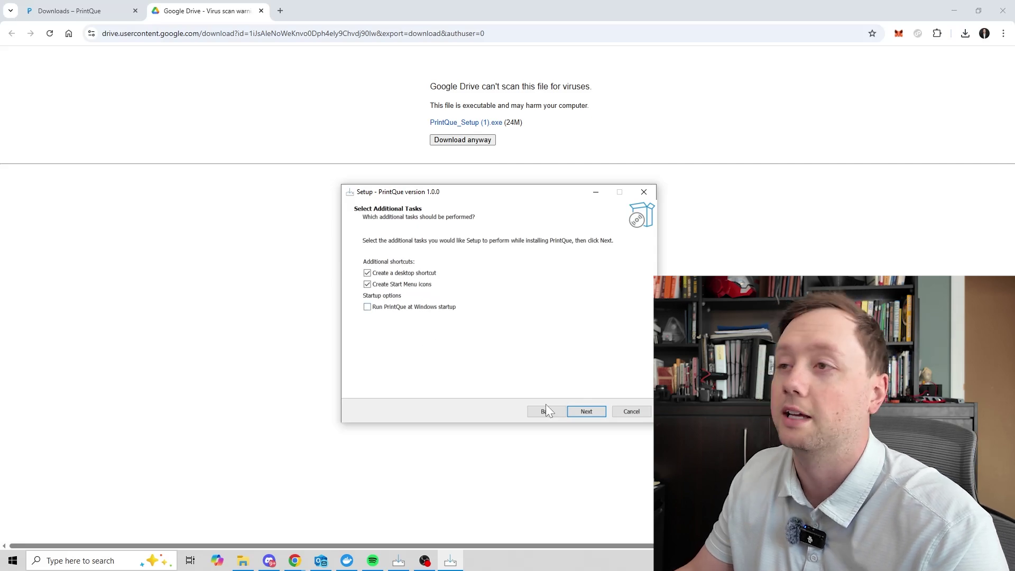
{"action": "left_click", "coordinate": [596, 413]}
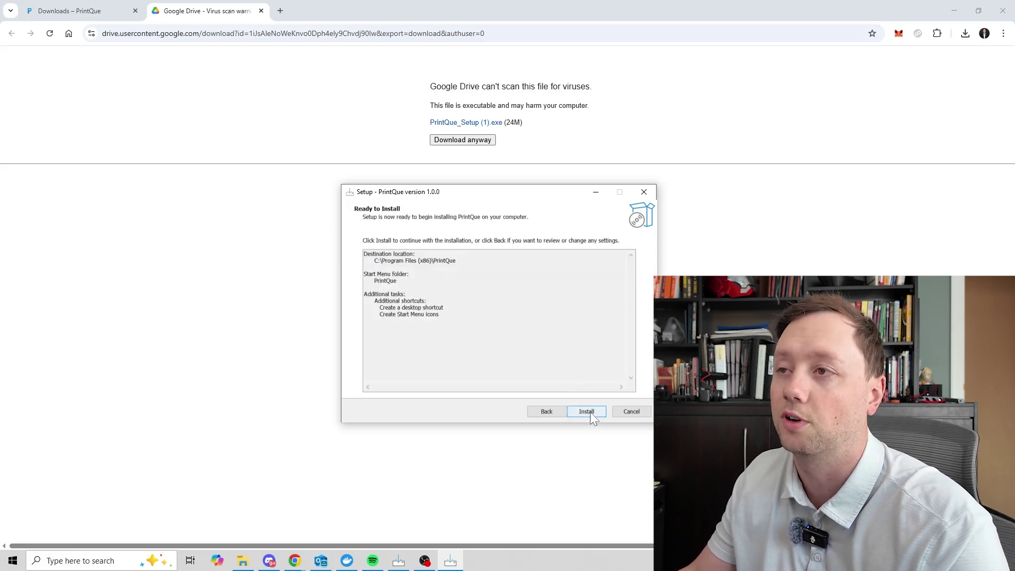
{"action": "left_click", "coordinate": [588, 413]}
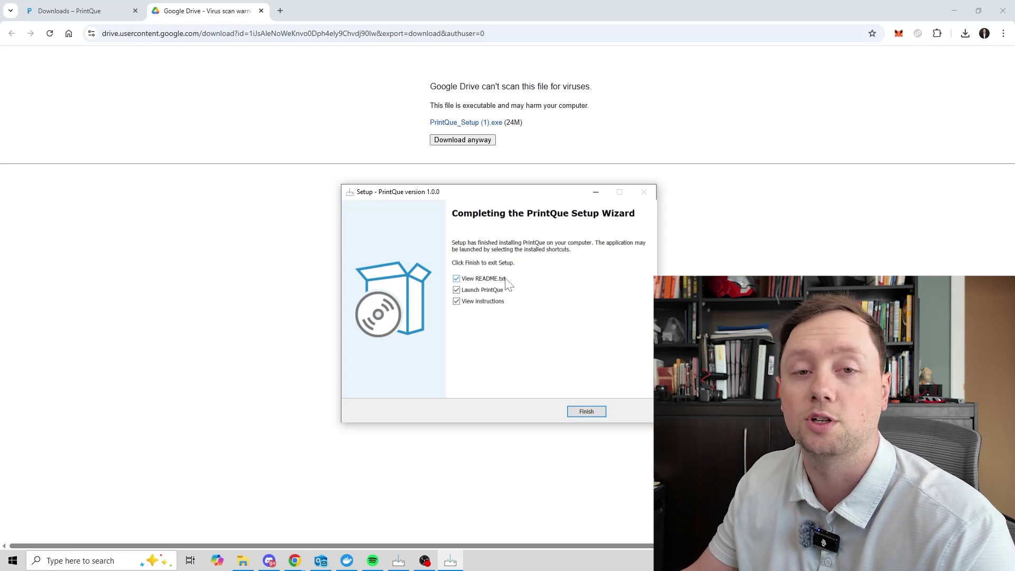
{"action": "left_click", "coordinate": [587, 411]}
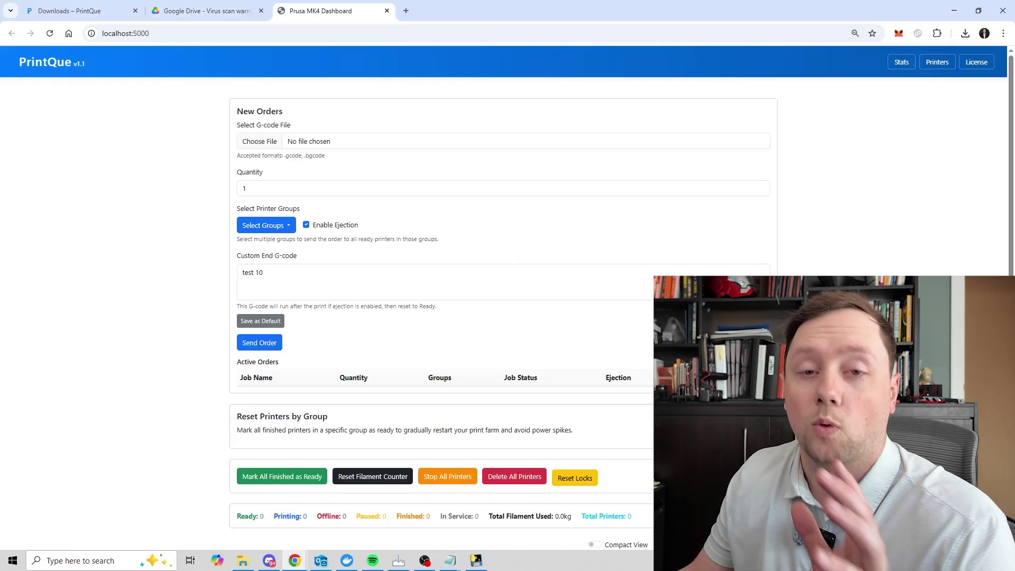
{"action": "left_click", "coordinate": [476, 560]}
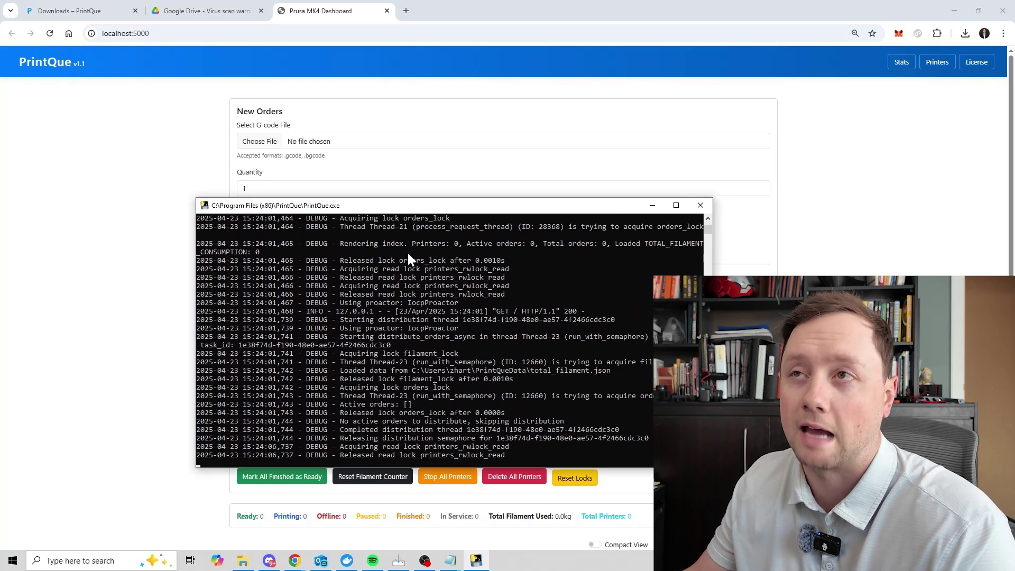
{"action": "left_click", "coordinate": [652, 205]}
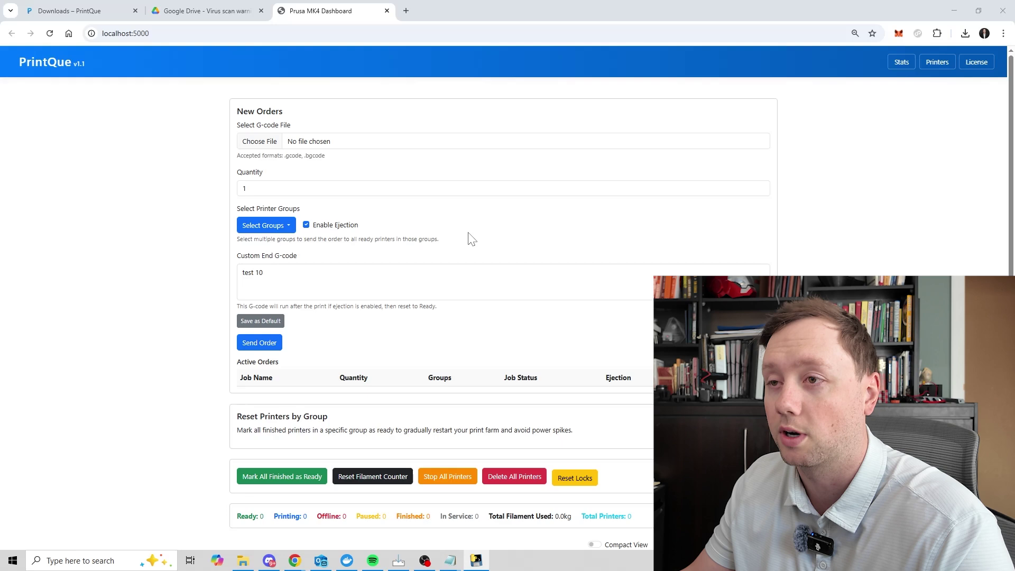
{"action": "scroll", "coordinate": [505, 222], "scroll_direction": "down", "scroll_amount": 1}
{"action": "scroll", "coordinate": [505, 222], "scroll_direction": "up", "scroll_amount": 1}
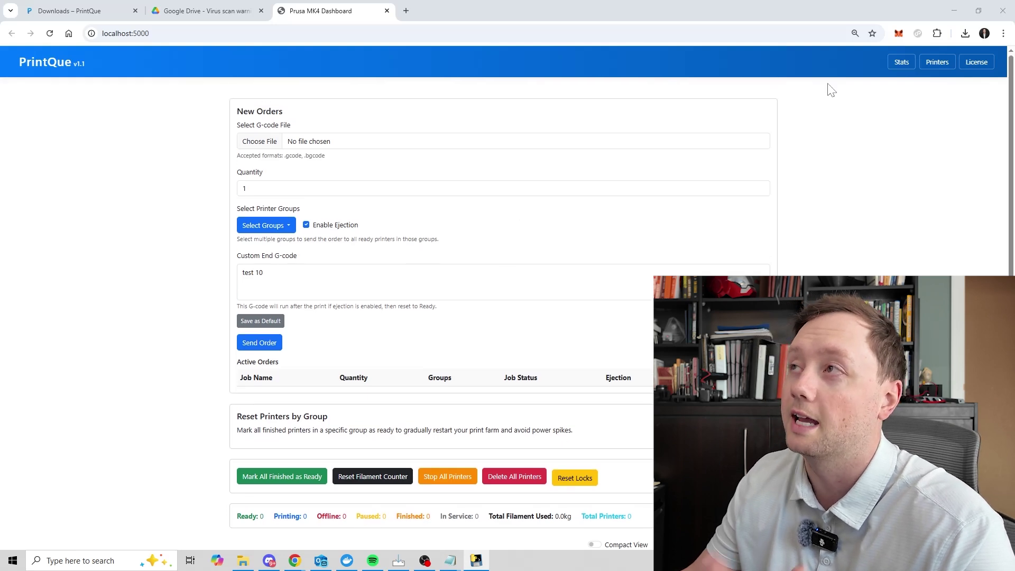
On the Printers page, enter Printer Name 1 and skip past the IP and API key fields.
{"action": "left_click", "coordinate": [929, 66]}
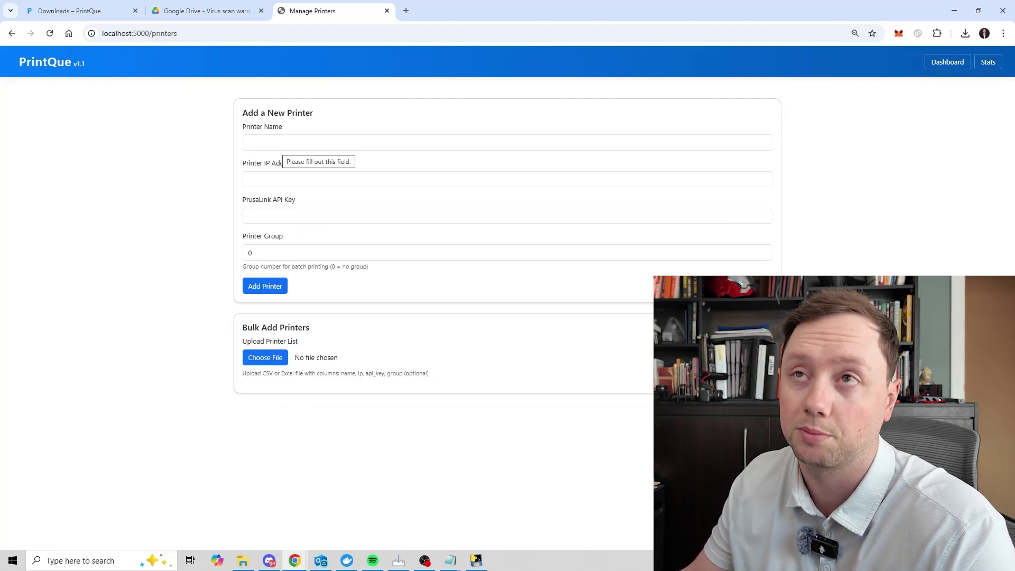
{"action": "left_click", "coordinate": [248, 142]}
{"action": "type", "text": "1"}
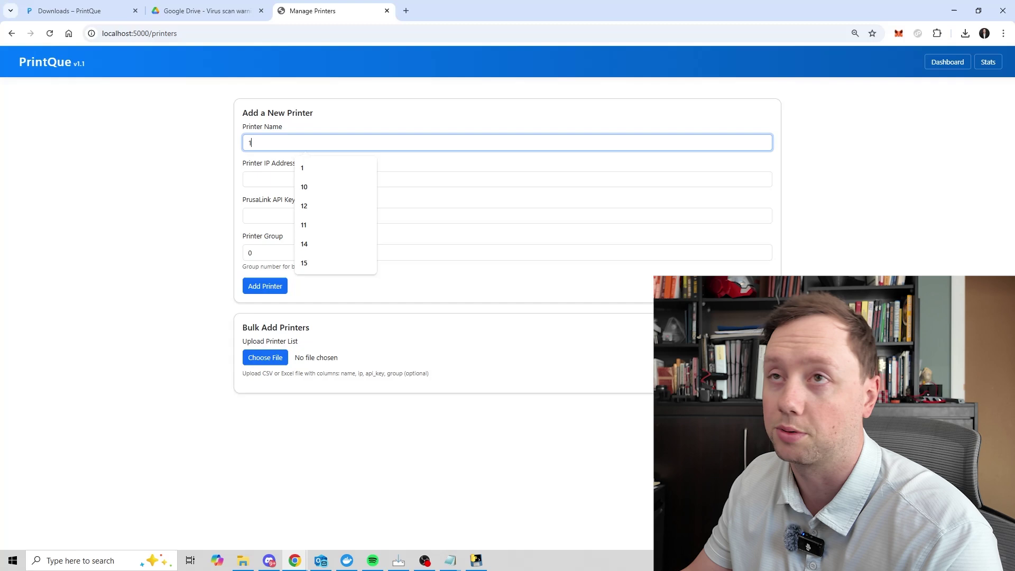
{"action": "key", "text": "Tab"}
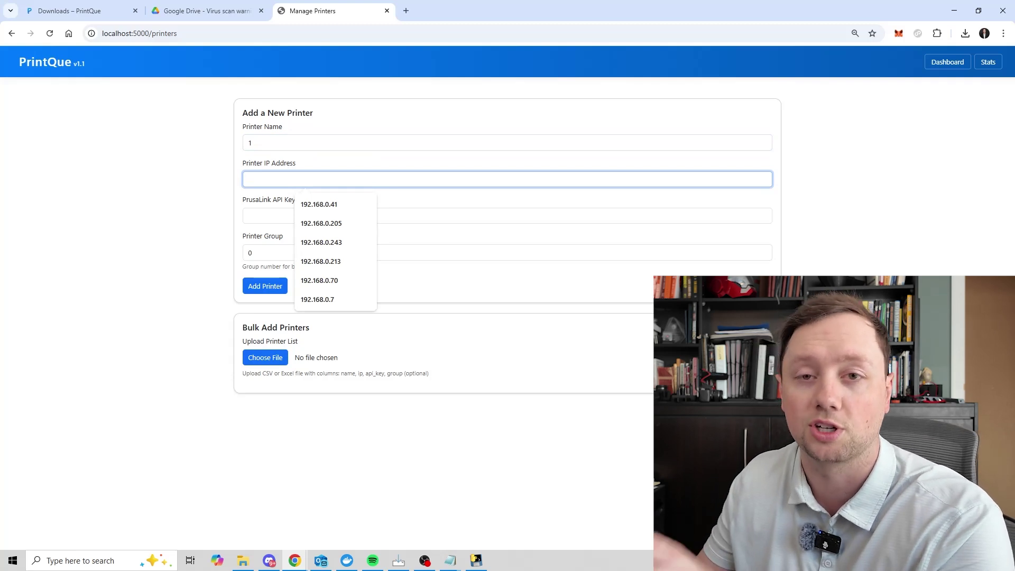
{"action": "key", "text": "Tab"}
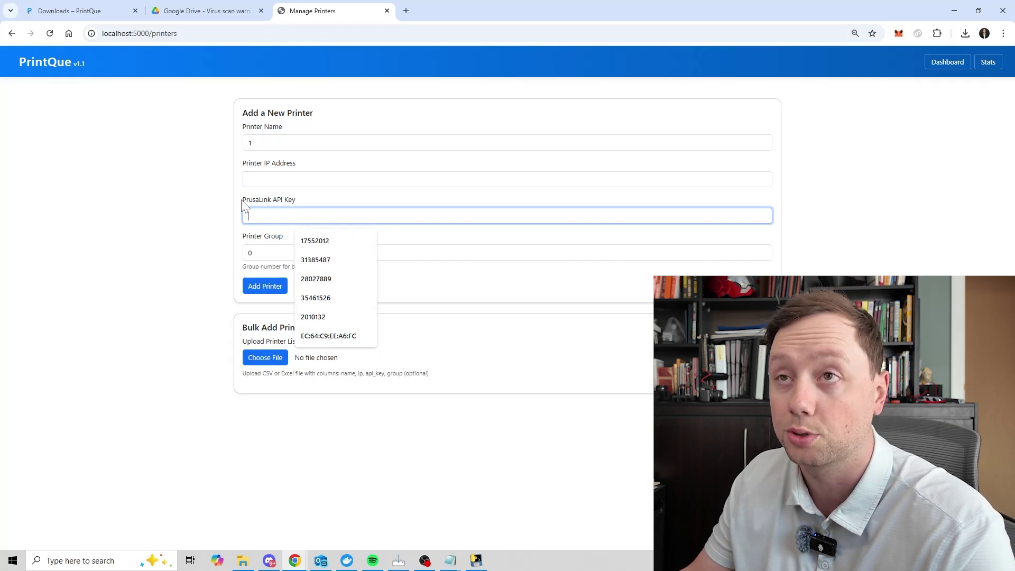
Set the printer group to 1, try adding the printer without an IP, then return to the Dashboard.
{"action": "left_click_drag", "start_coordinate": [243, 200], "coordinate": [296, 206]}
{"action": "left_click", "coordinate": [288, 245]}
{"action": "key", "text": "ctrl+a"}
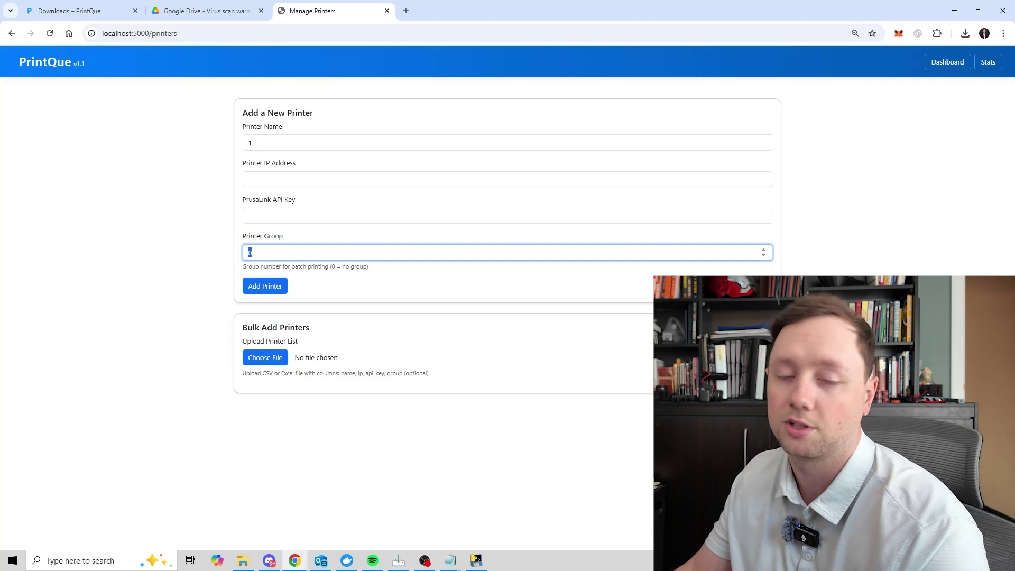
{"action": "type", "text": "1"}
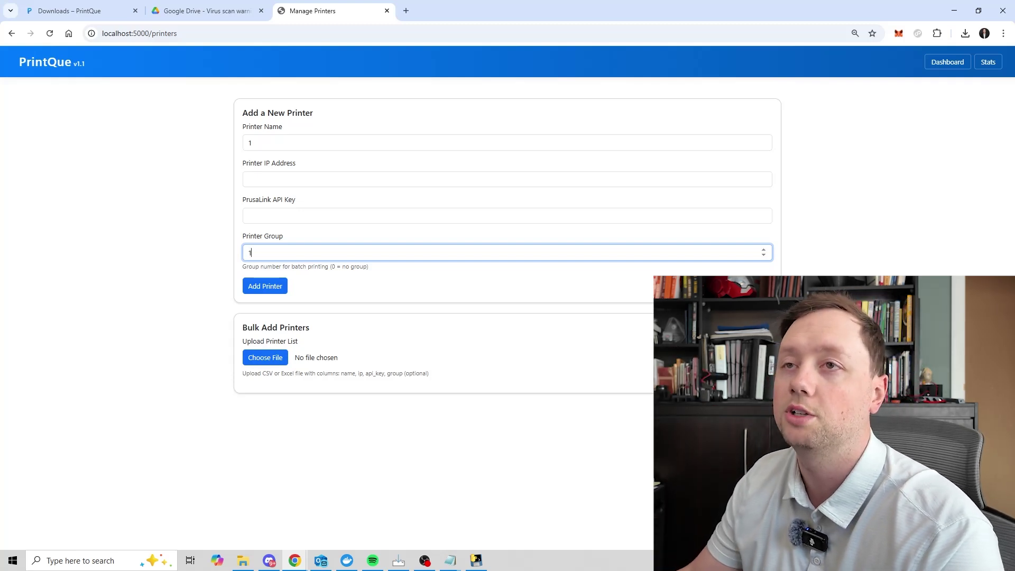
{"action": "left_click", "coordinate": [268, 293]}
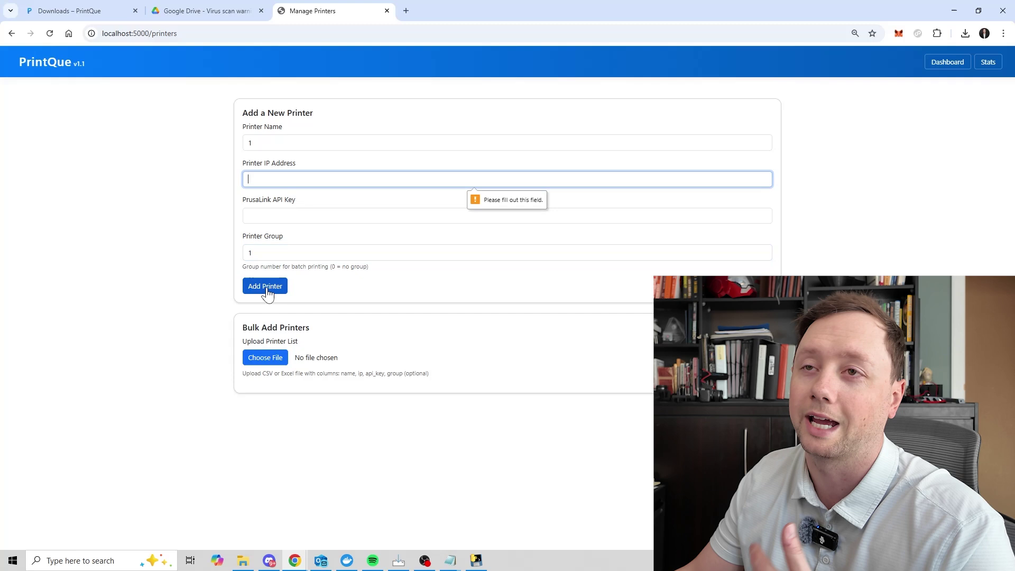
{"action": "left_click", "coordinate": [927, 66]}
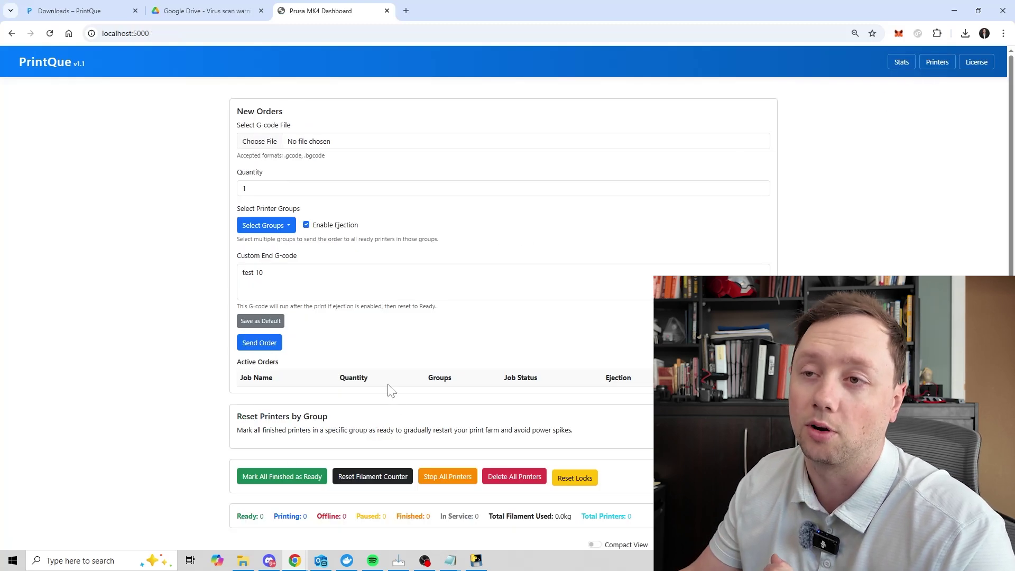
{"action": "scroll", "coordinate": [389, 386], "scroll_direction": "down", "scroll_amount": 1}
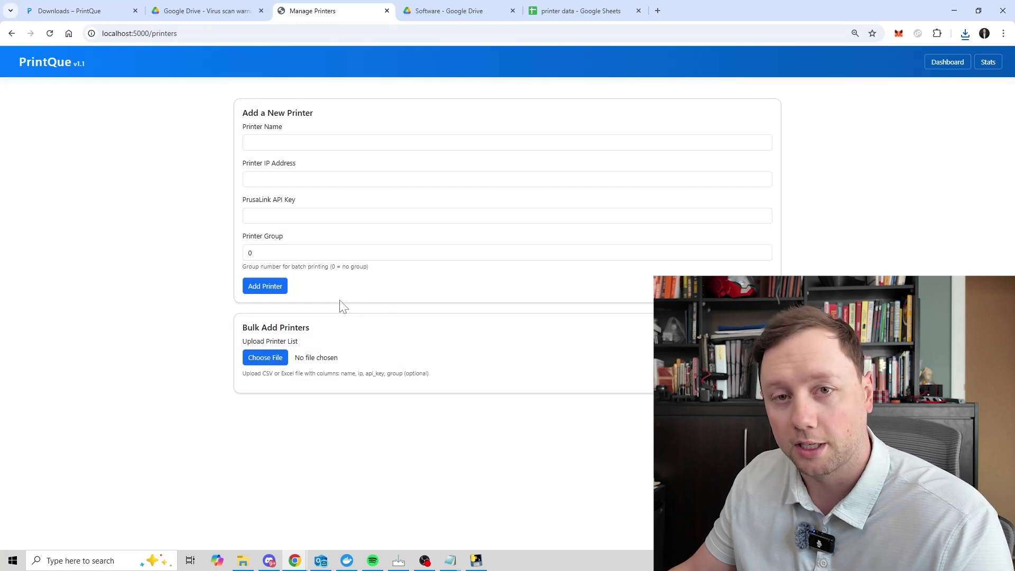
Upload April PD.csv from Downloads and add all 71 previewed printers.
{"action": "left_click", "coordinate": [265, 358]}
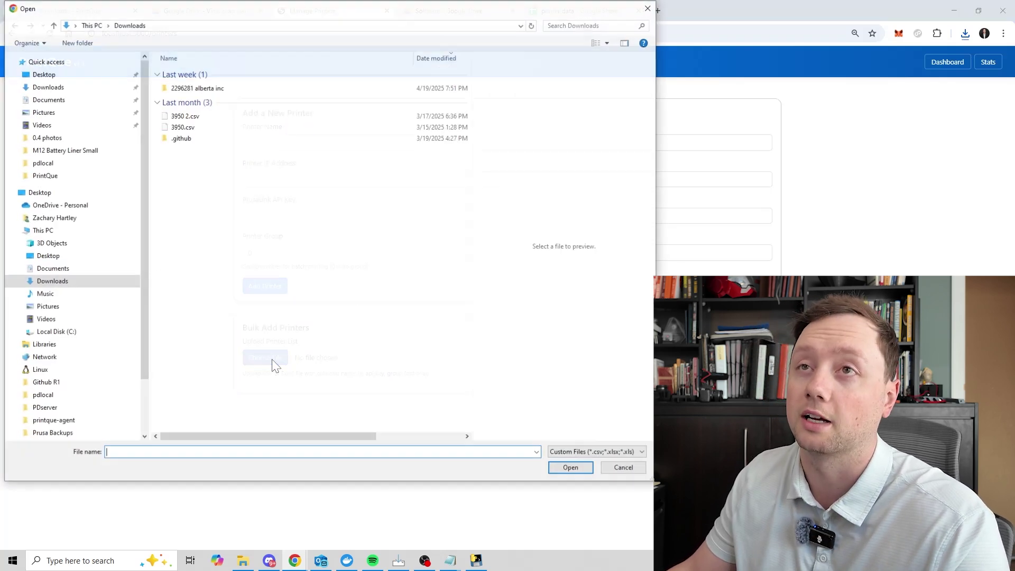
{"action": "left_click", "coordinate": [184, 100]}
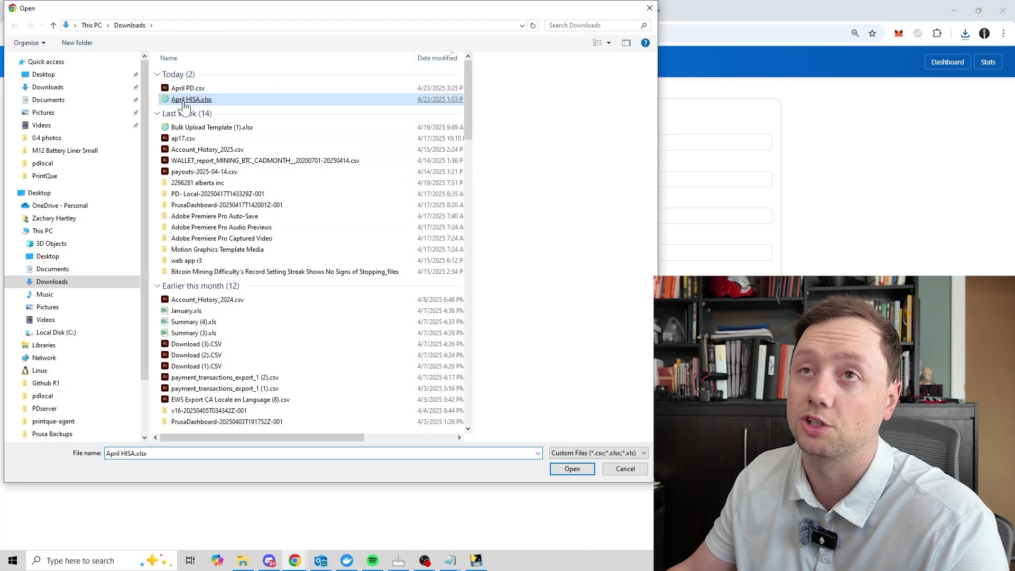
{"action": "double_click", "coordinate": [180, 88]}
{"action": "scroll", "coordinate": [312, 325], "scroll_direction": "down", "scroll_amount": 17}
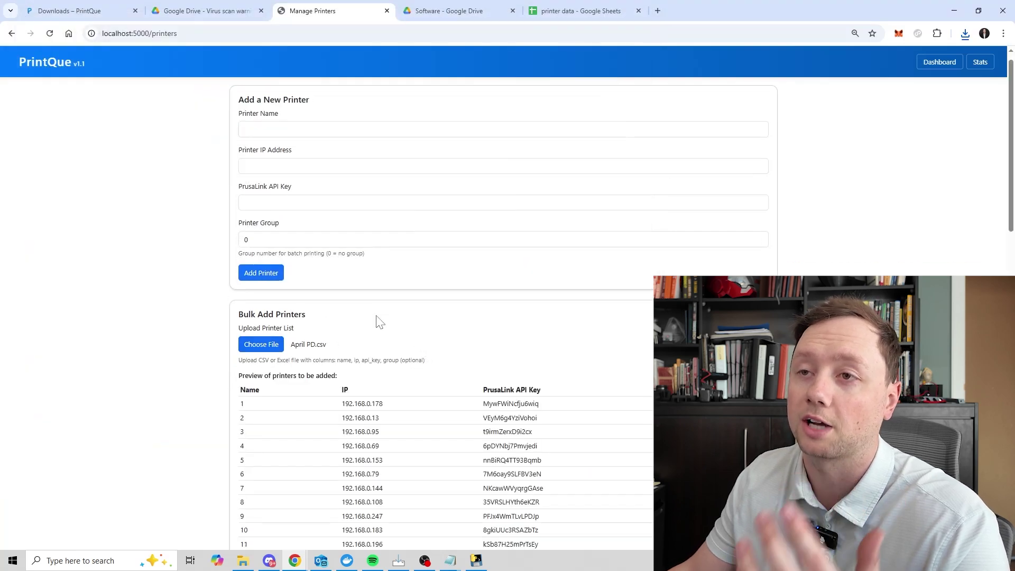
{"action": "scroll", "coordinate": [312, 327], "scroll_direction": "down", "scroll_amount": 1}
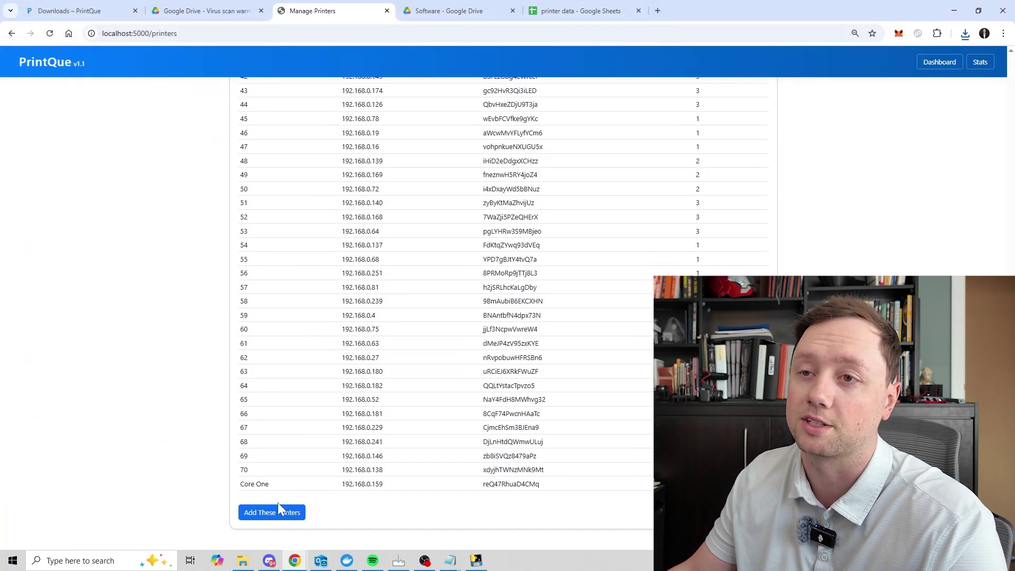
{"action": "left_click", "coordinate": [274, 519]}
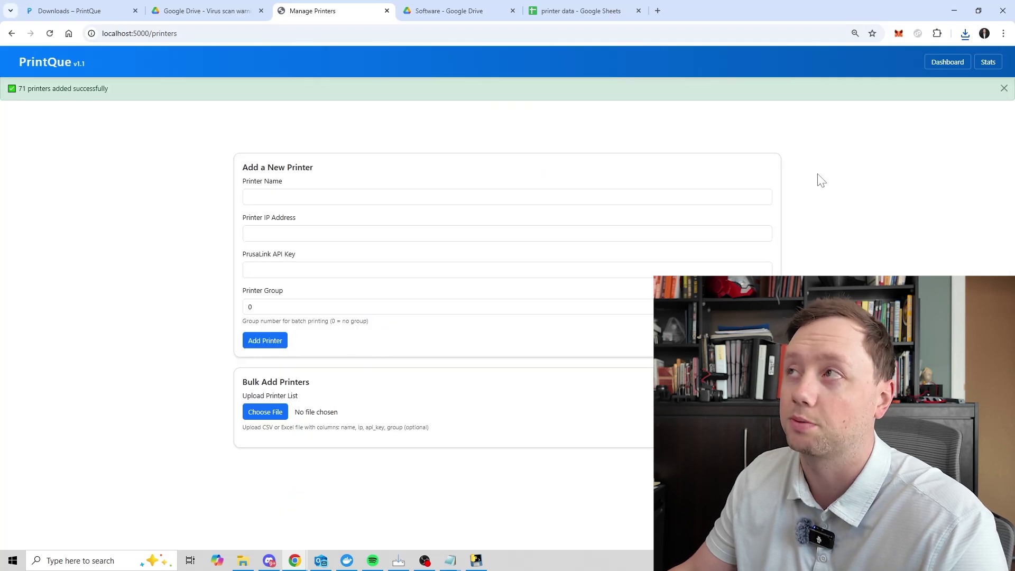
{"action": "left_click", "coordinate": [943, 64]}
{"action": "scroll", "coordinate": [495, 284], "scroll_direction": "down", "scroll_amount": 14}
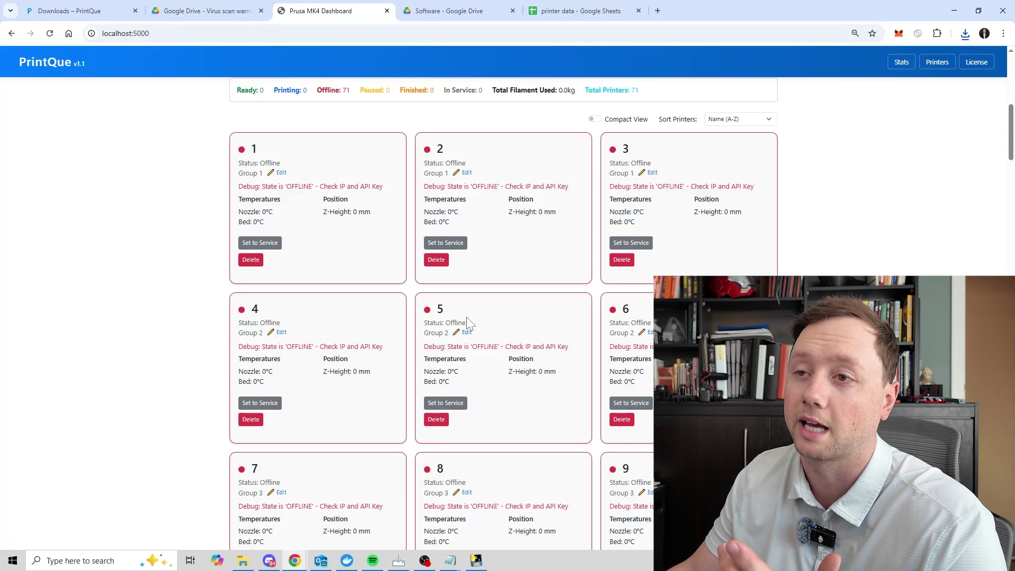
{"action": "scroll", "coordinate": [494, 284], "scroll_direction": "down", "scroll_amount": 20}
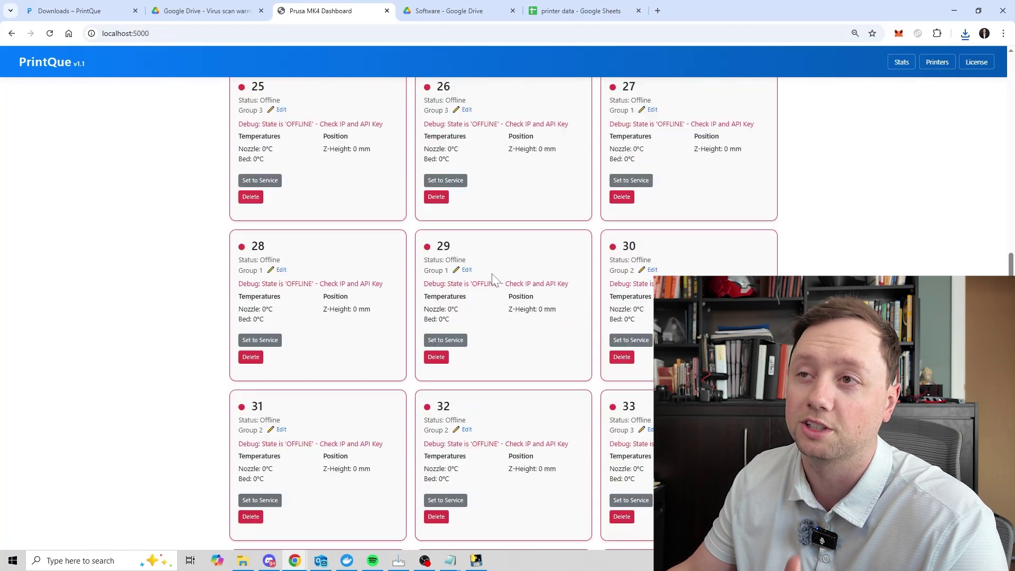
{"action": "scroll", "coordinate": [495, 281], "scroll_direction": "down", "scroll_amount": 20}
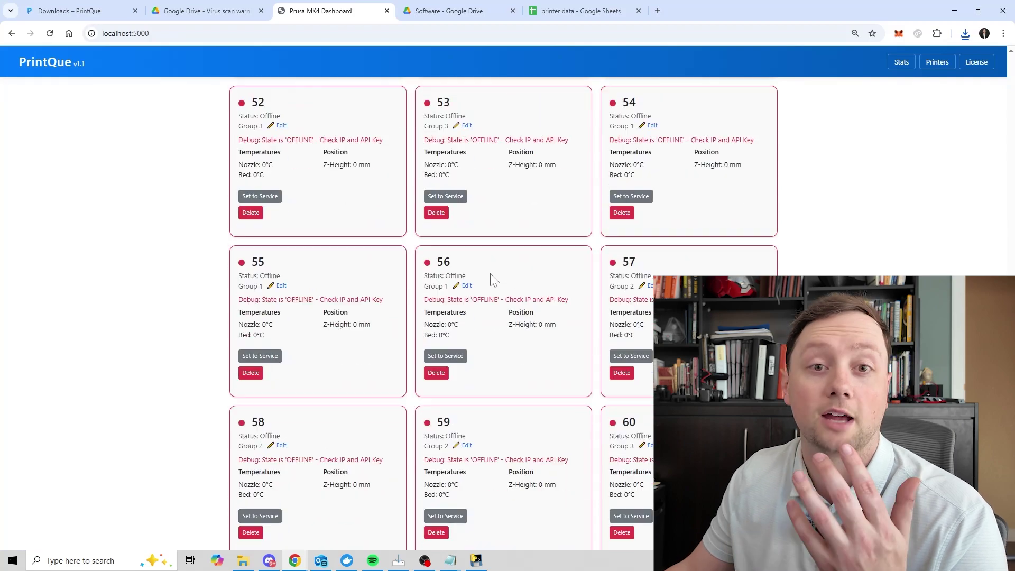
{"action": "scroll", "coordinate": [489, 275], "scroll_direction": "down", "scroll_amount": 6}
{"action": "scroll", "coordinate": [476, 297], "scroll_direction": "up", "scroll_amount": 20}
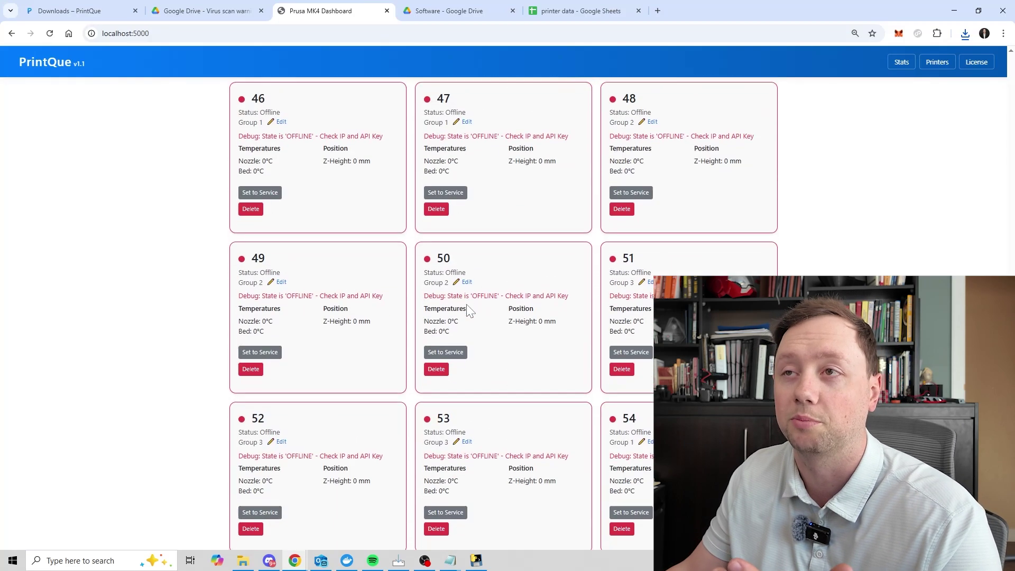
{"action": "scroll", "coordinate": [463, 315], "scroll_direction": "up", "scroll_amount": 20}
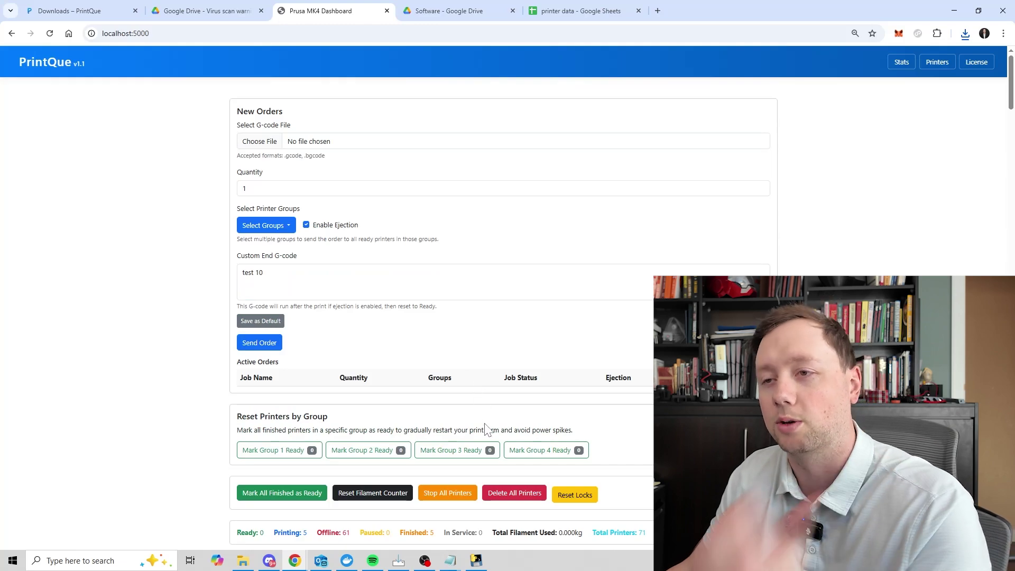
{"action": "scroll", "coordinate": [465, 402], "scroll_direction": "down", "scroll_amount": 5}
{"action": "scroll", "coordinate": [399, 317], "scroll_direction": "down", "scroll_amount": 5}
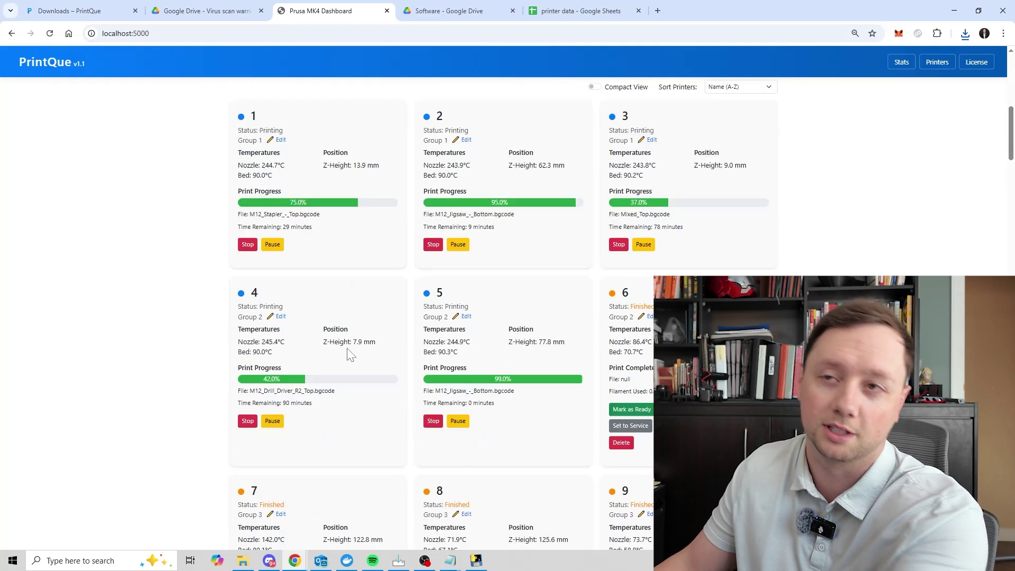
{"action": "scroll", "coordinate": [349, 350], "scroll_direction": "up", "scroll_amount": 5}
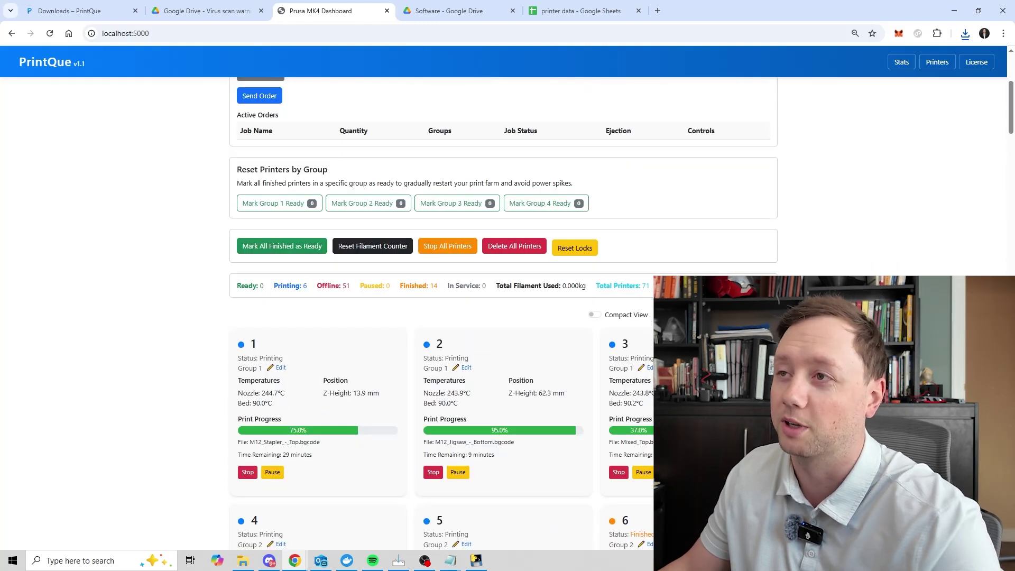
{"action": "scroll", "coordinate": [356, 390], "scroll_direction": "down", "scroll_amount": 5}
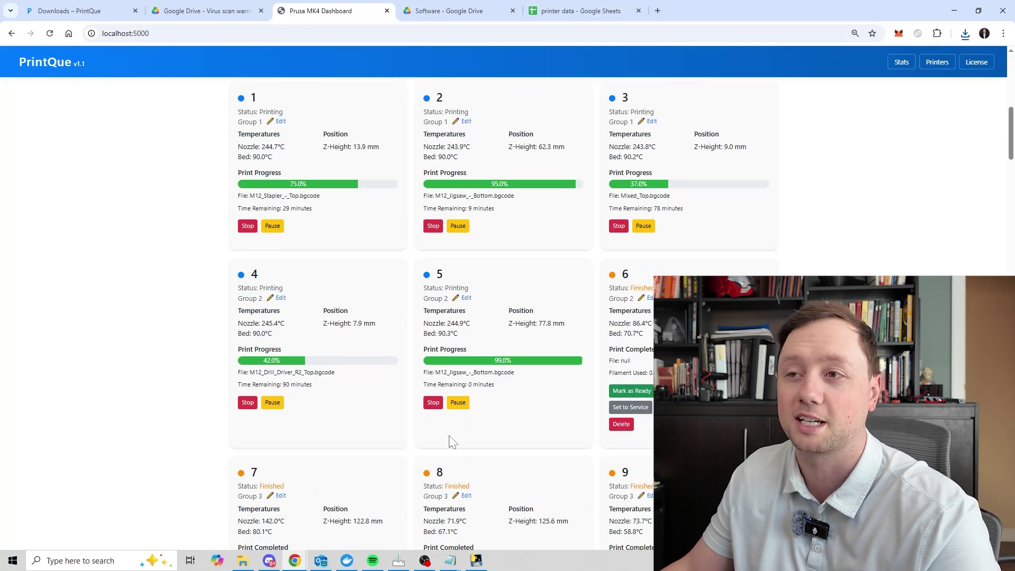
{"action": "scroll", "coordinate": [588, 446], "scroll_direction": "down", "scroll_amount": 15}
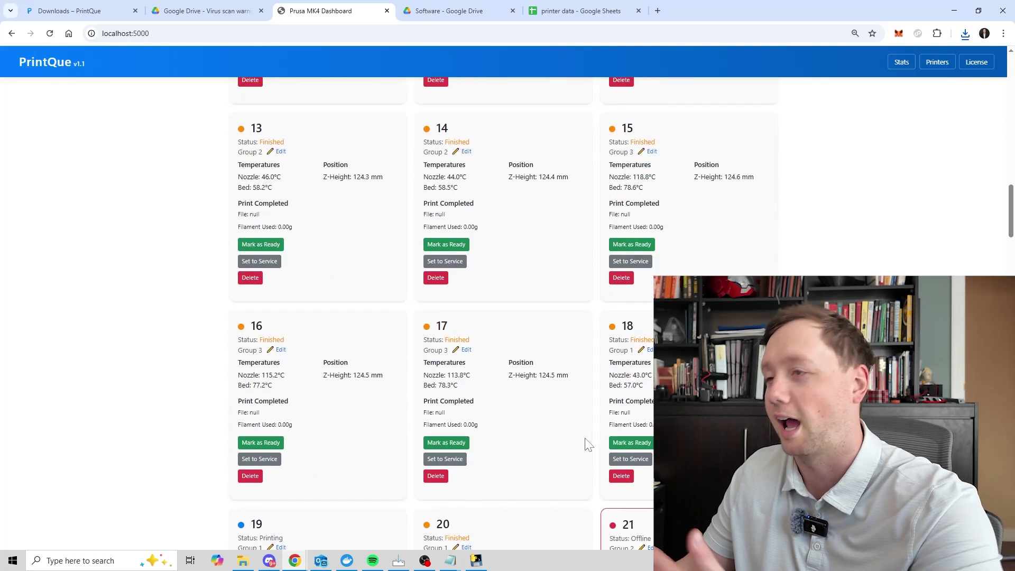
{"action": "scroll", "coordinate": [587, 444], "scroll_direction": "down", "scroll_amount": 5}
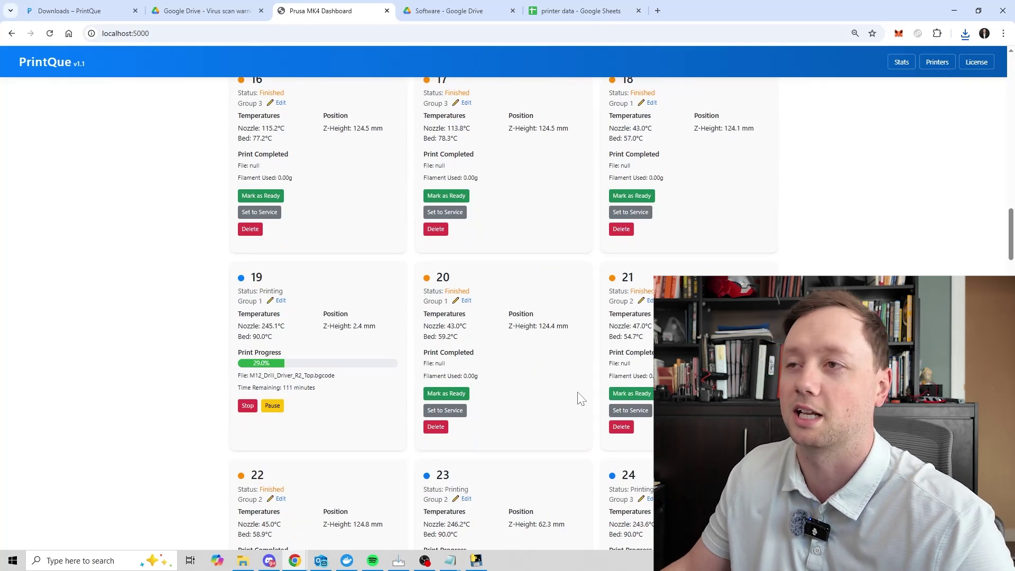
{"action": "scroll", "coordinate": [568, 407], "scroll_direction": "up", "scroll_amount": 20}
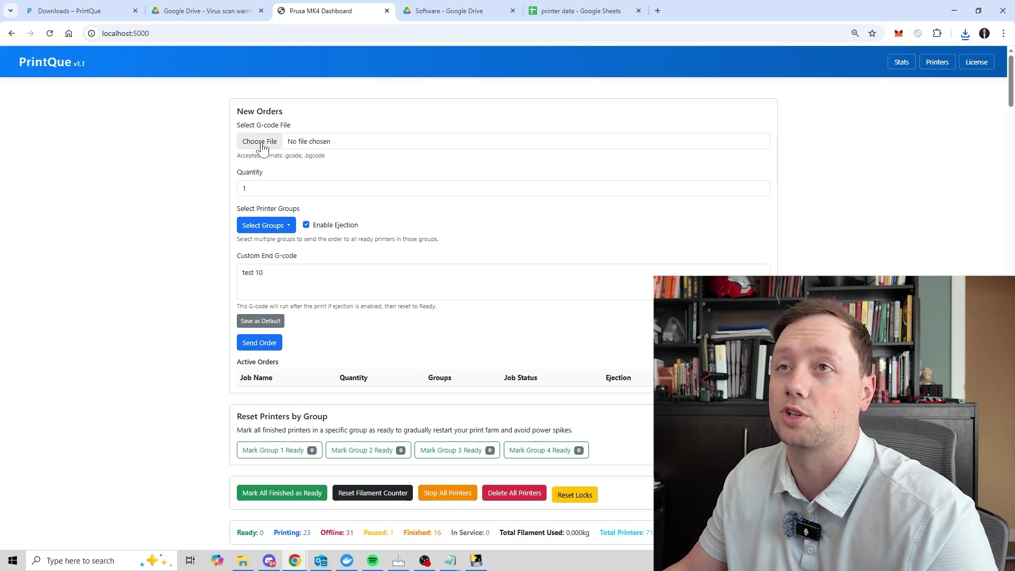
Load test 3.gcode as the new order's file, keeping quantity 1.
{"action": "left_click_drag", "start_coordinate": [237, 112], "coordinate": [291, 114]}
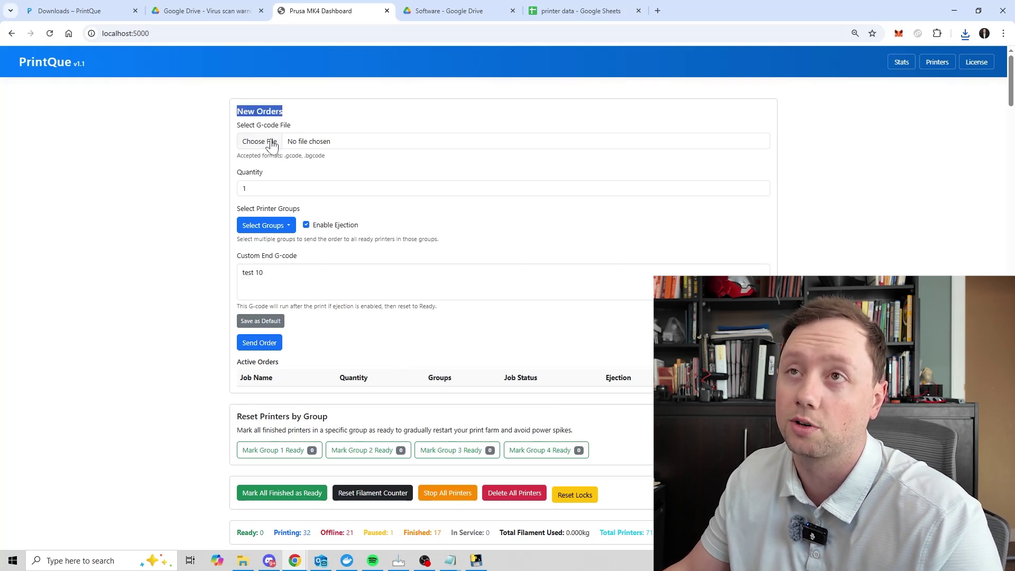
{"action": "left_click", "coordinate": [264, 147]}
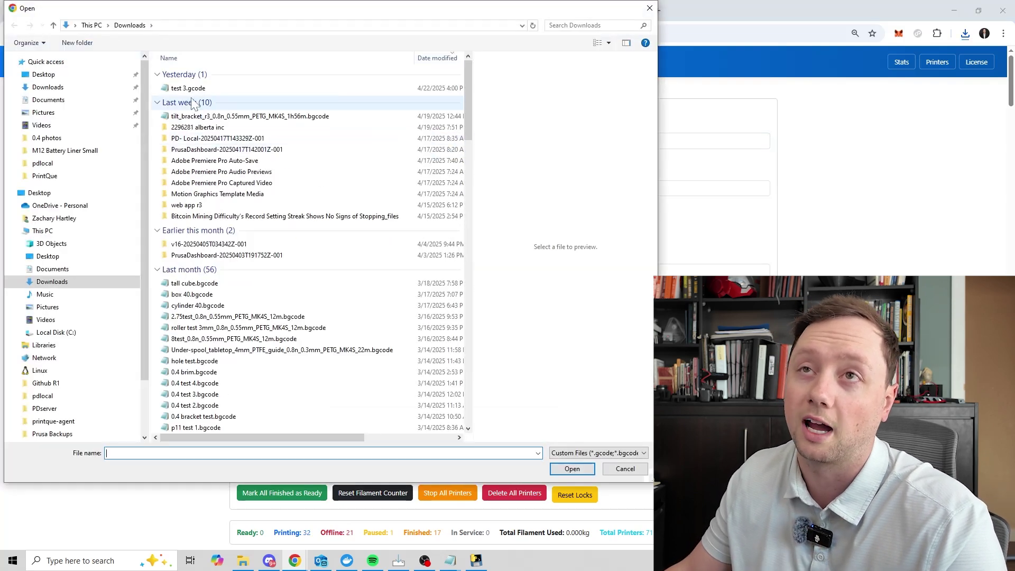
{"action": "double_click", "coordinate": [192, 93]}
{"action": "key", "text": "Tab"}
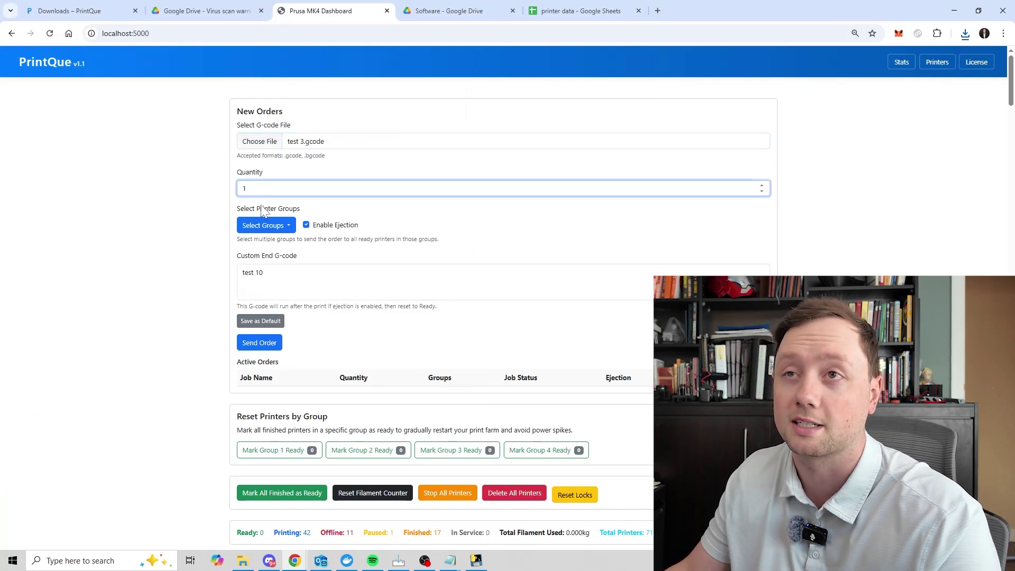
Target Group 1, disable ejection and send the order to the queue.
{"action": "left_click", "coordinate": [275, 233]}
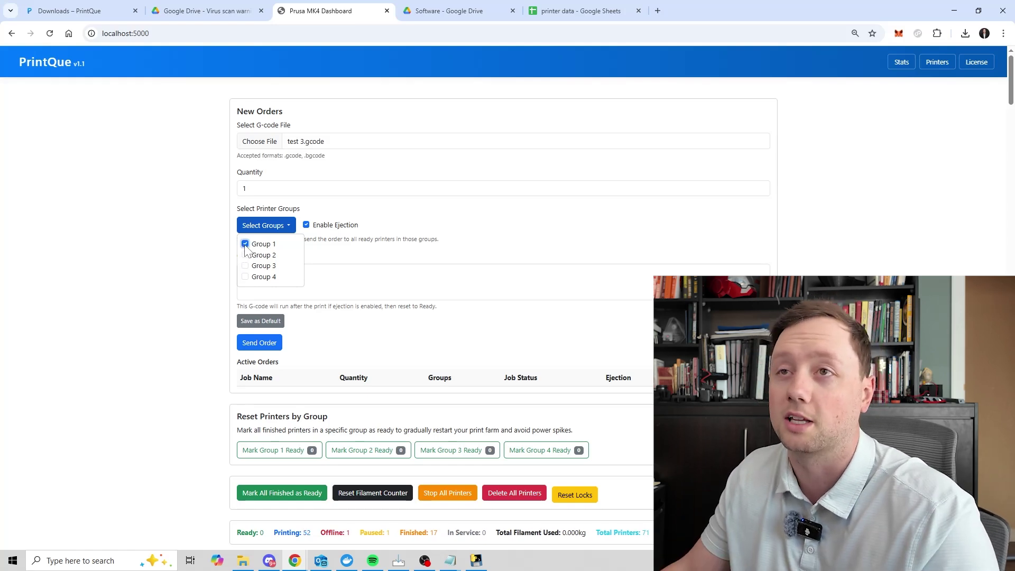
{"action": "left_click", "coordinate": [341, 253]}
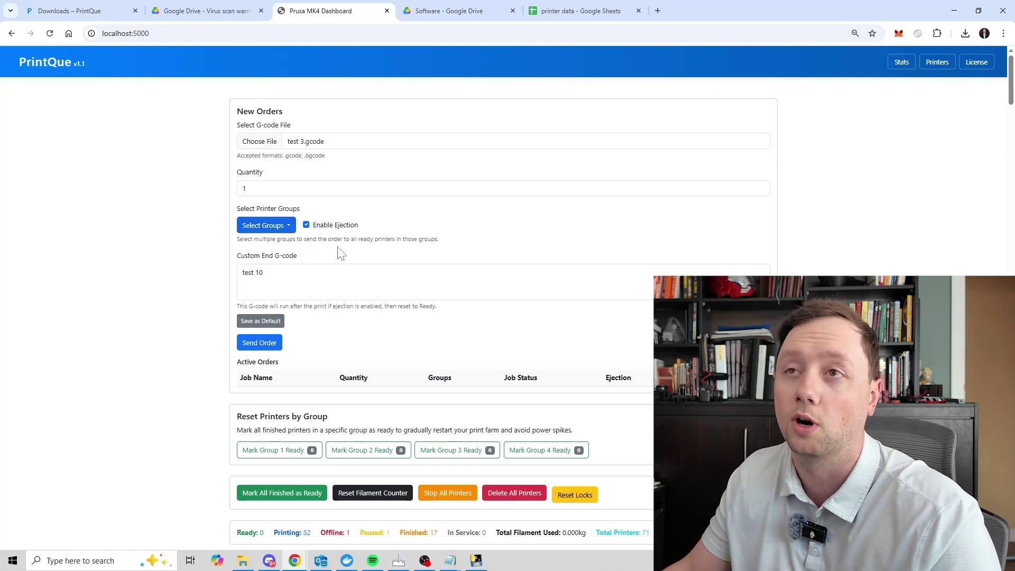
{"action": "left_click", "coordinate": [306, 226]}
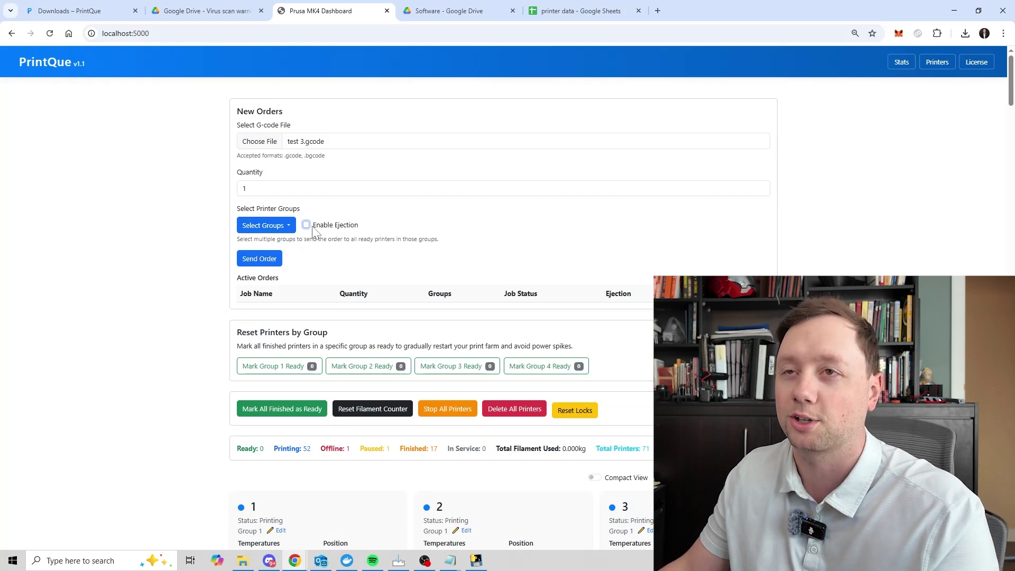
{"action": "left_click", "coordinate": [271, 261]}
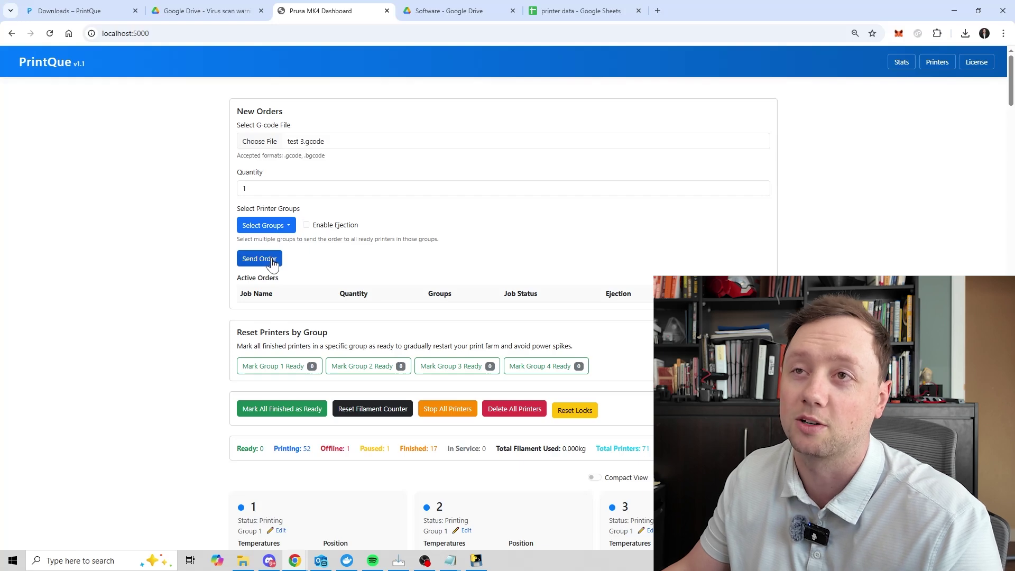
{"action": "scroll", "coordinate": [335, 269], "scroll_direction": "down", "scroll_amount": 5}
{"action": "scroll", "coordinate": [290, 410], "scroll_direction": "up", "scroll_amount": 5}
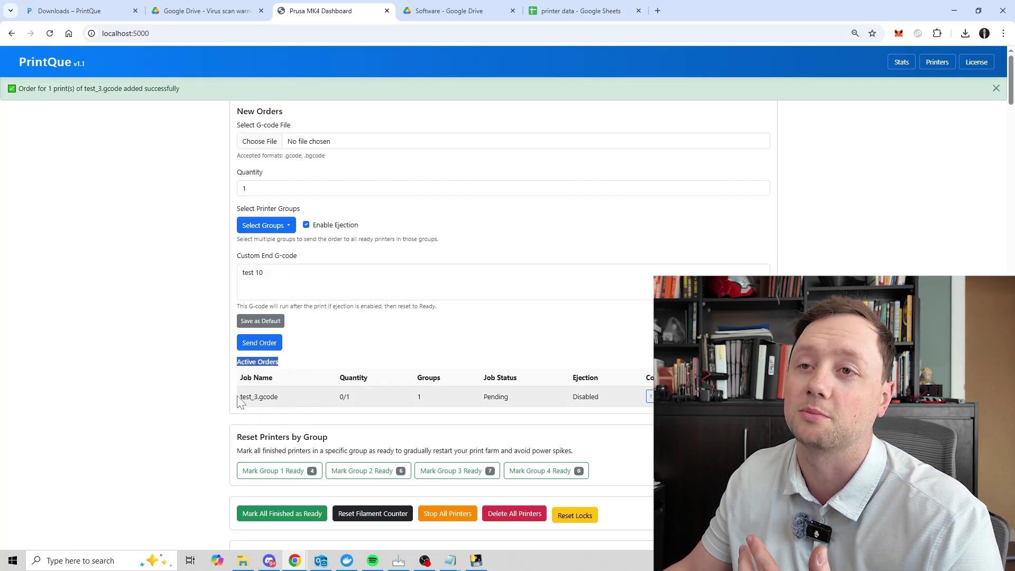
{"action": "left_click_drag", "start_coordinate": [237, 402], "coordinate": [661, 400]}
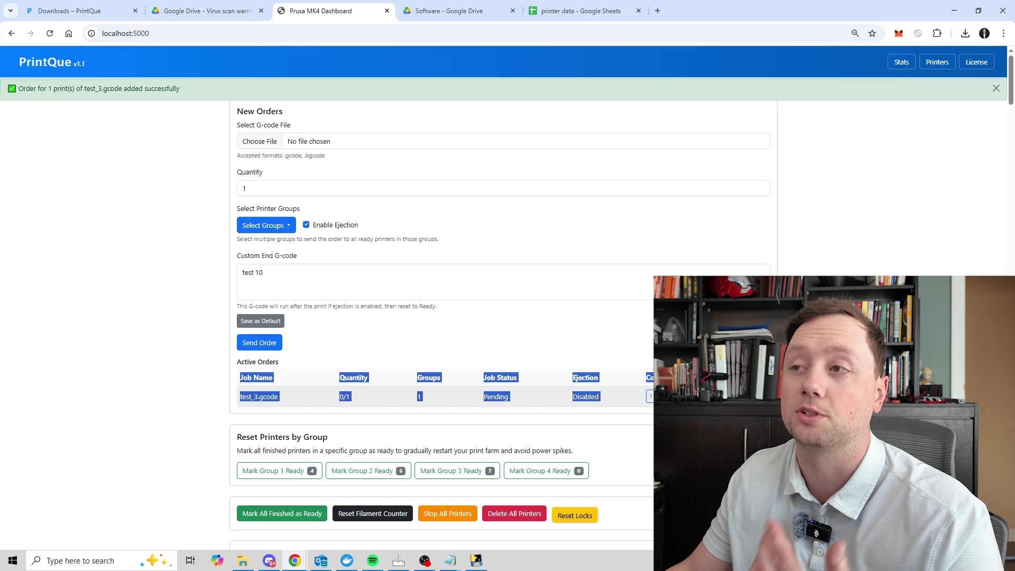
{"action": "left_click", "coordinate": [604, 422]}
{"action": "scroll", "coordinate": [604, 421], "scroll_direction": "down", "scroll_amount": 10}
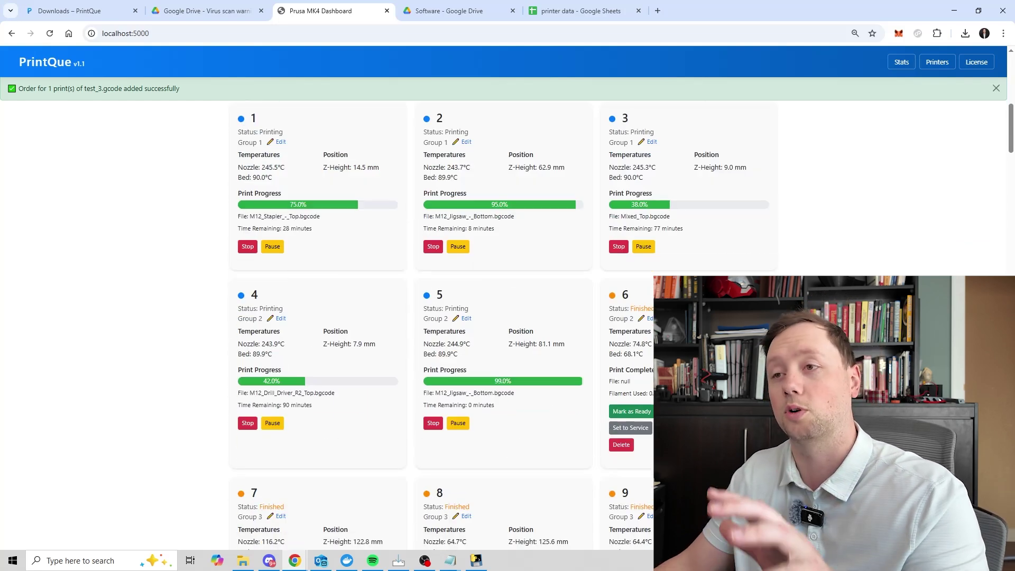
{"action": "scroll", "coordinate": [429, 428], "scroll_direction": "up", "scroll_amount": 10}
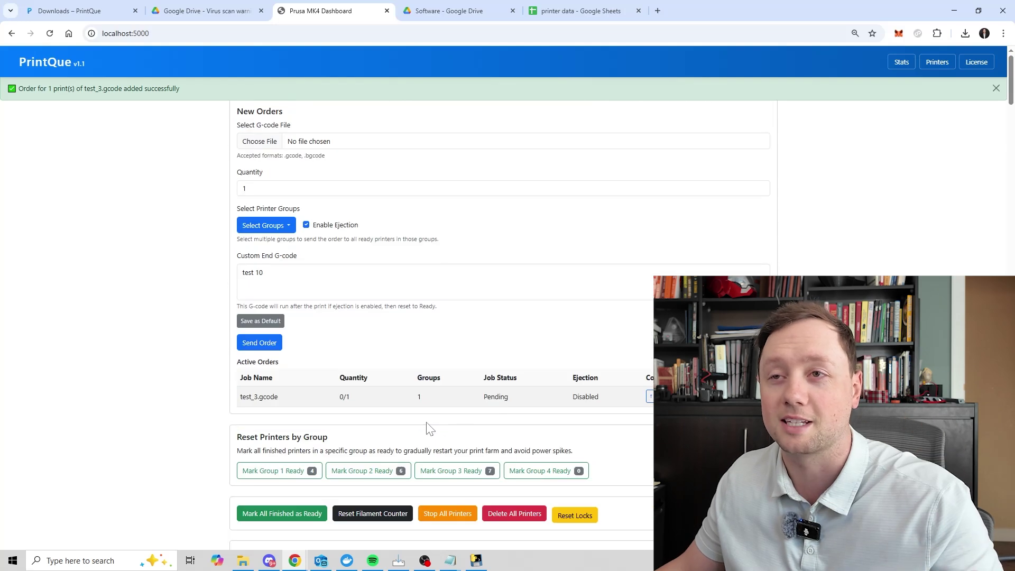